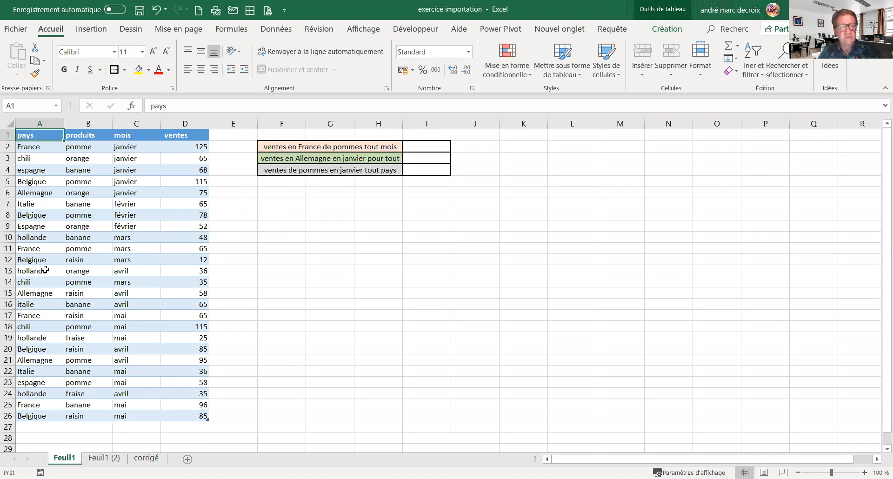
pyautogui.click(88, 135)
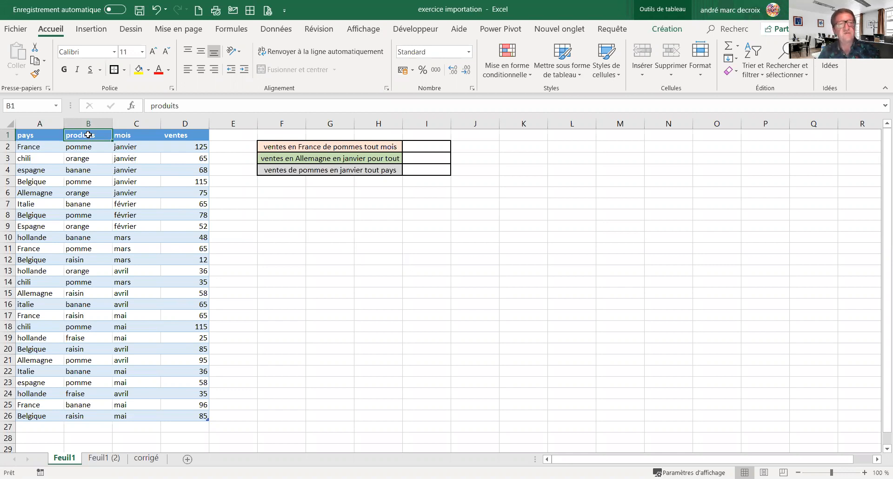
pyautogui.click(126, 137)
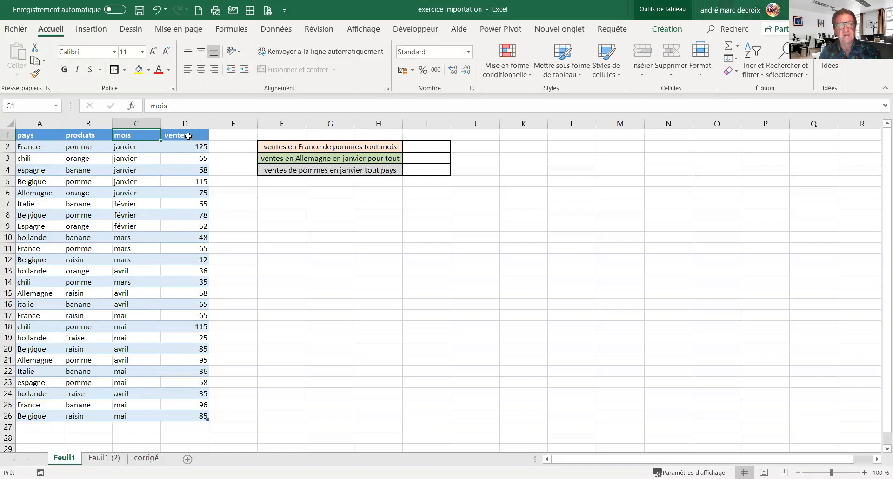
pyautogui.click(189, 136)
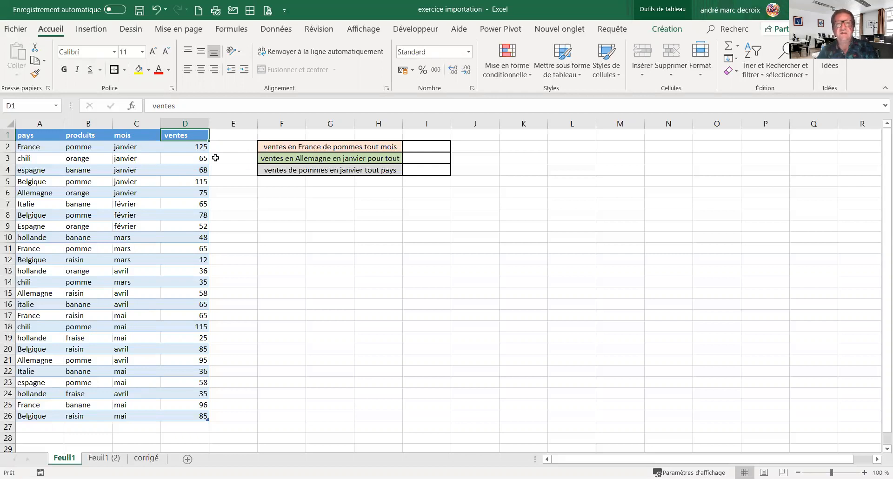
# - Start a SOMMEPROD formula in cell I2 for the sales of apples in France over all months
pyautogui.click(423, 146)
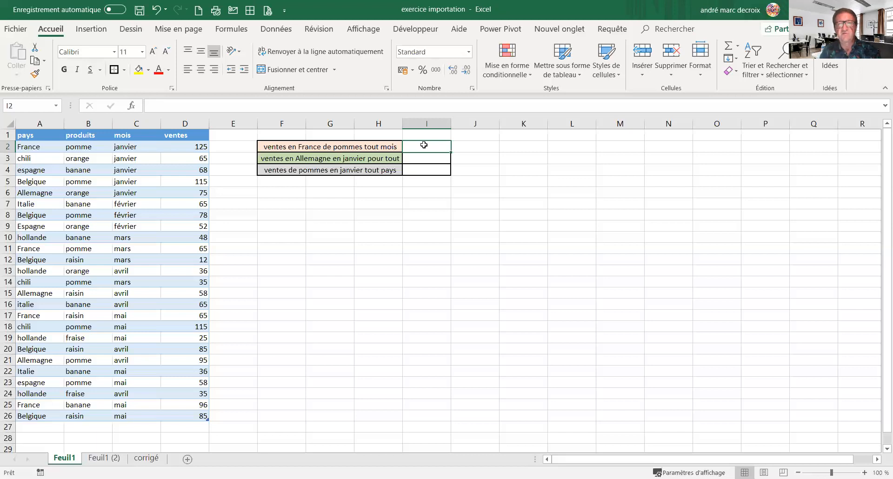
pyautogui.write('=')
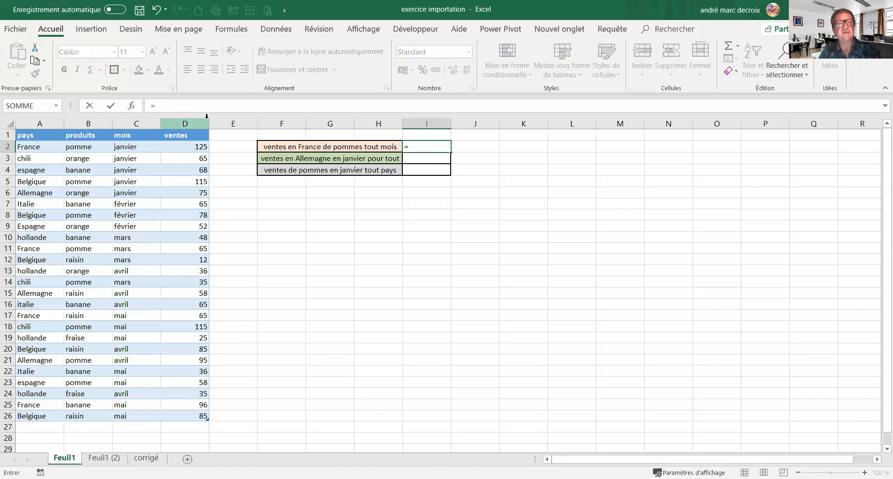
pyautogui.click(173, 106)
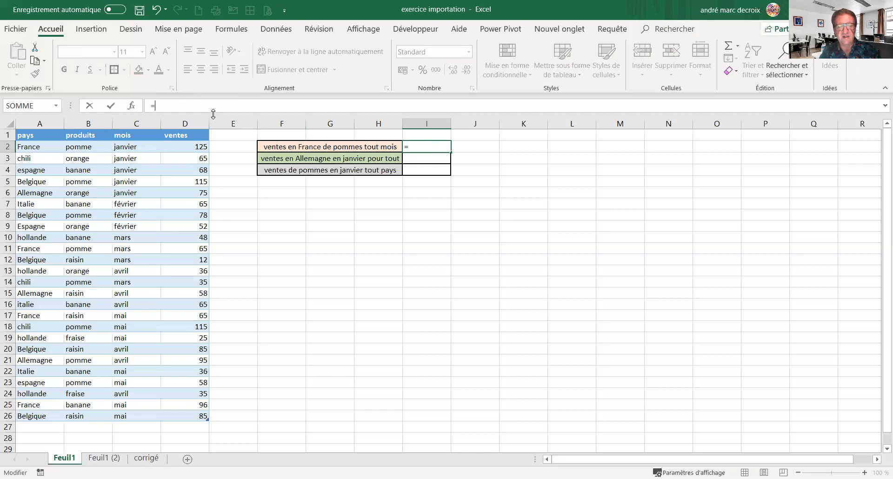
pyautogui.write('so')
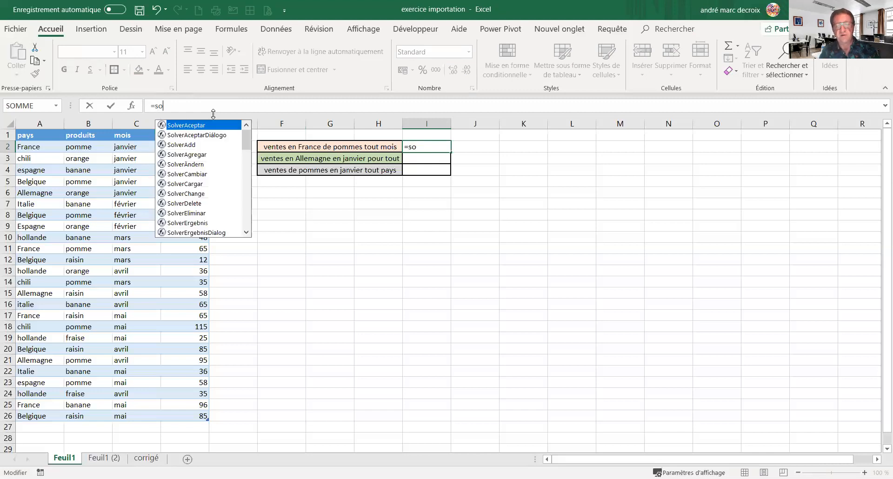
pyautogui.write('mme')
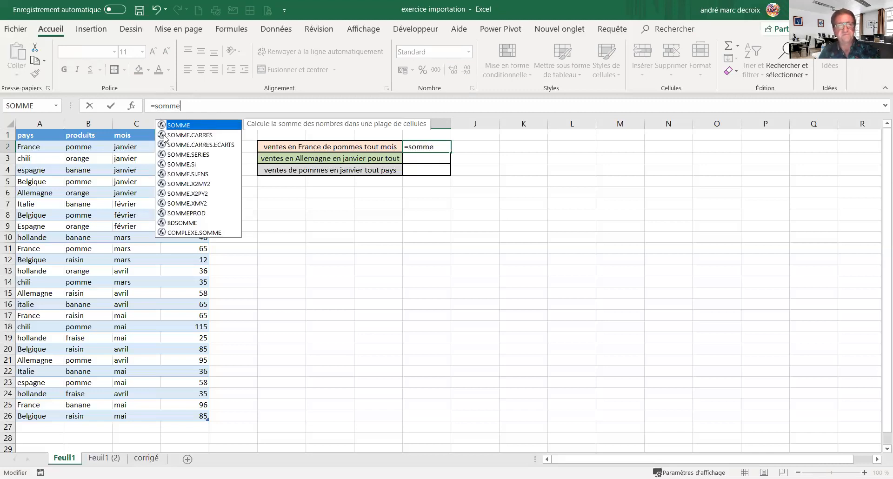
pyautogui.doubleClick(195, 214)
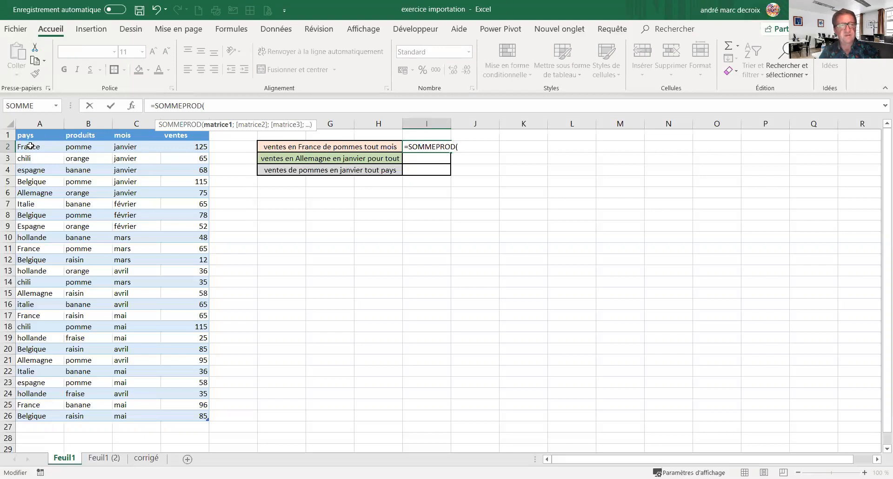
# - Add the country condition to the formula, comparing the range A2:A25 with the France cell A2, in parentheses
pyautogui.write('(')
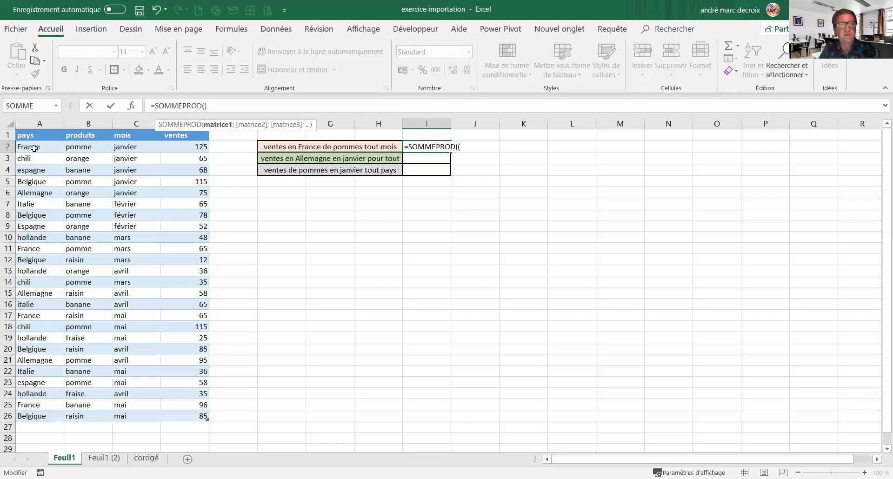
pyautogui.click(35, 149)
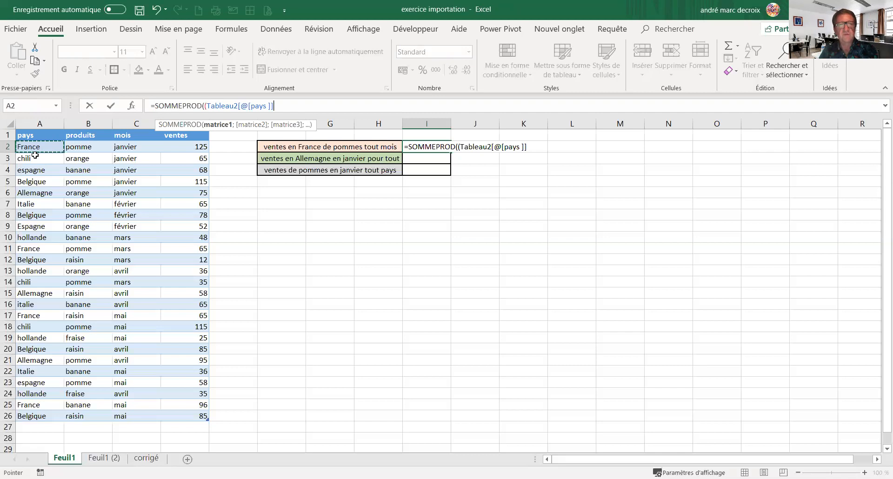
pyautogui.moveTo(35, 155); pyautogui.dragTo(35, 405)
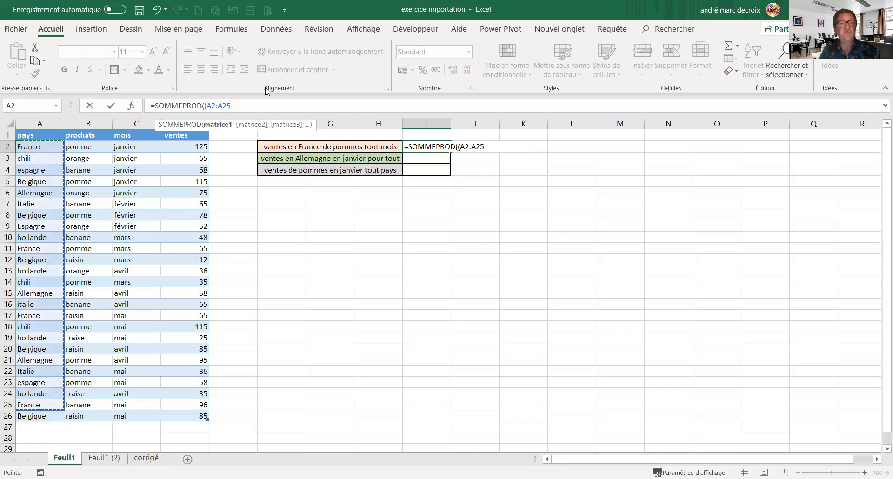
pyautogui.write('=')
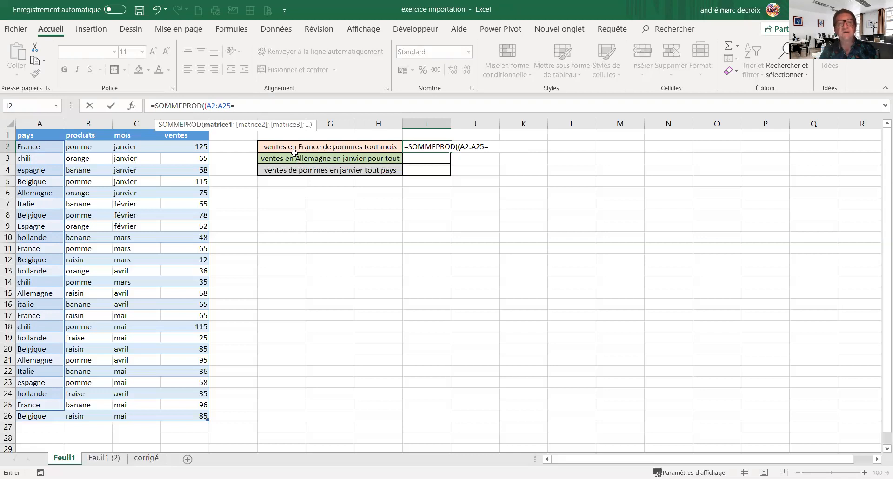
pyautogui.click(36, 148)
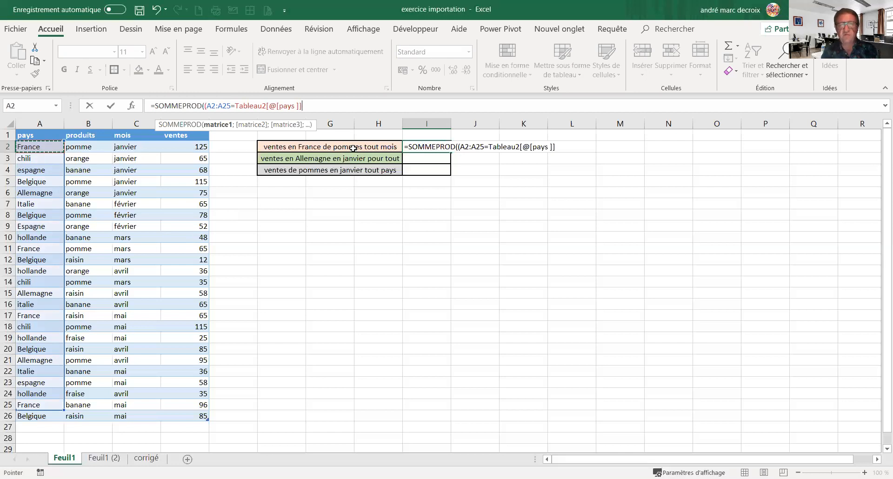
pyautogui.write(')')
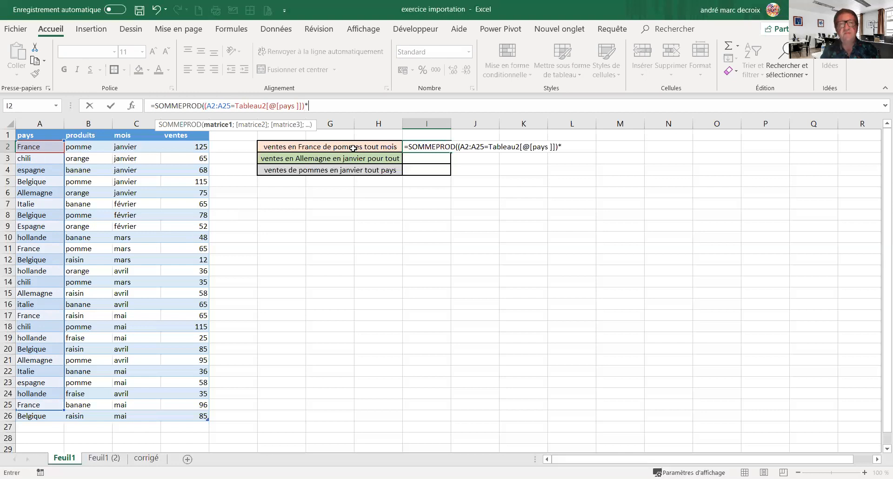
# - Multiply by a second parenthesised condition comparing the whole produits column with the pomme cell B2
pyautogui.write('*(')
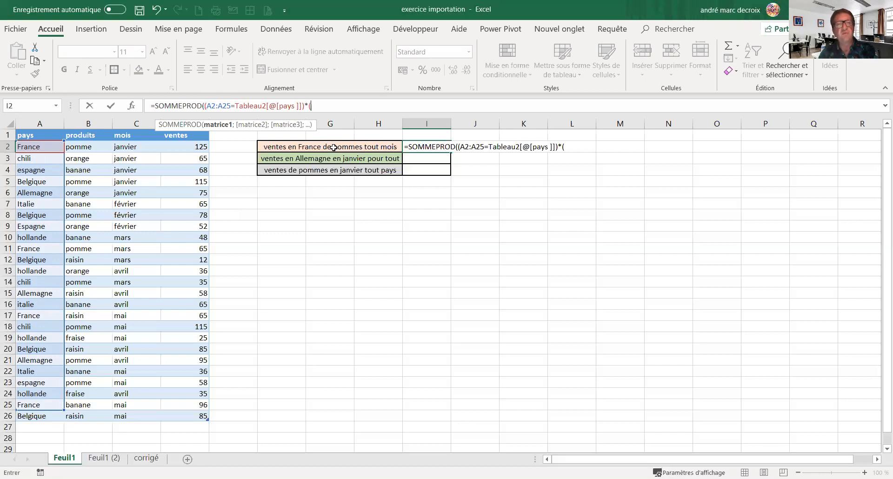
pyautogui.click(71, 148)
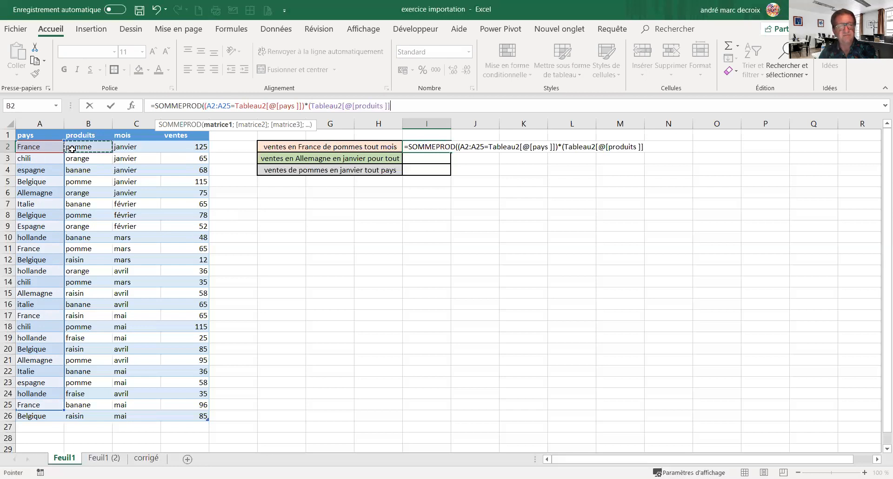
pyautogui.moveTo(71, 148); pyautogui.dragTo(77, 412)
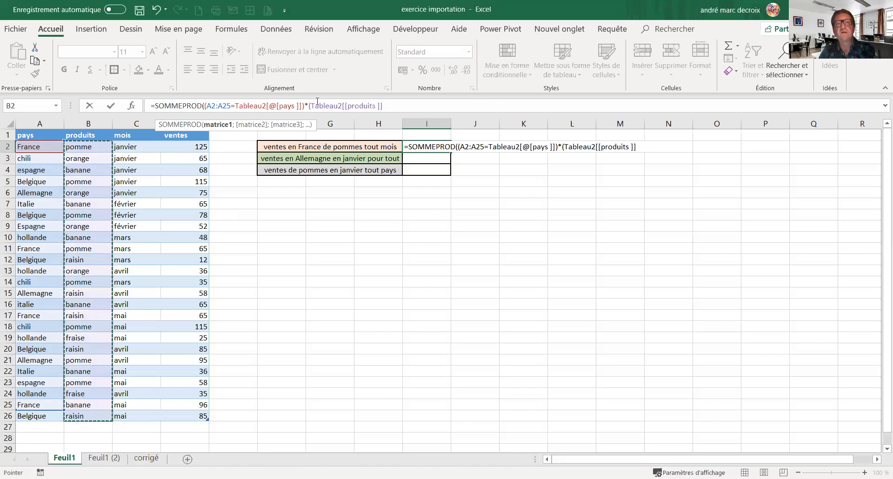
pyautogui.click(391, 107)
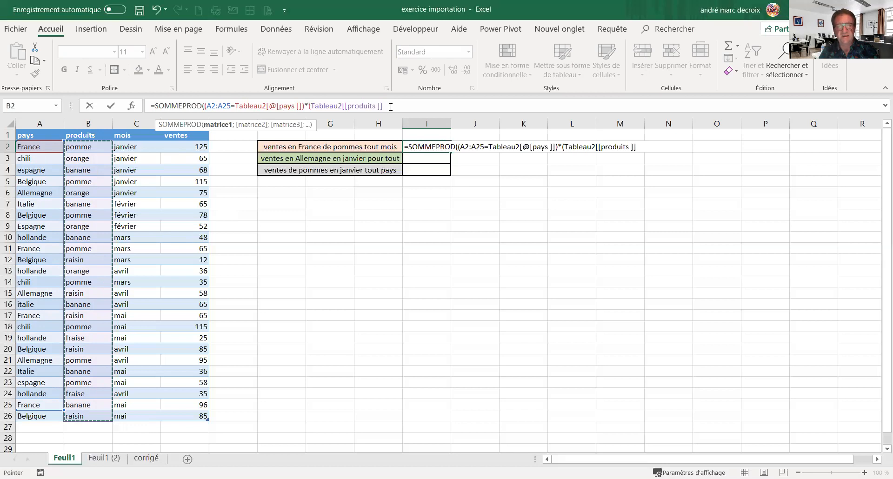
pyautogui.write('=')
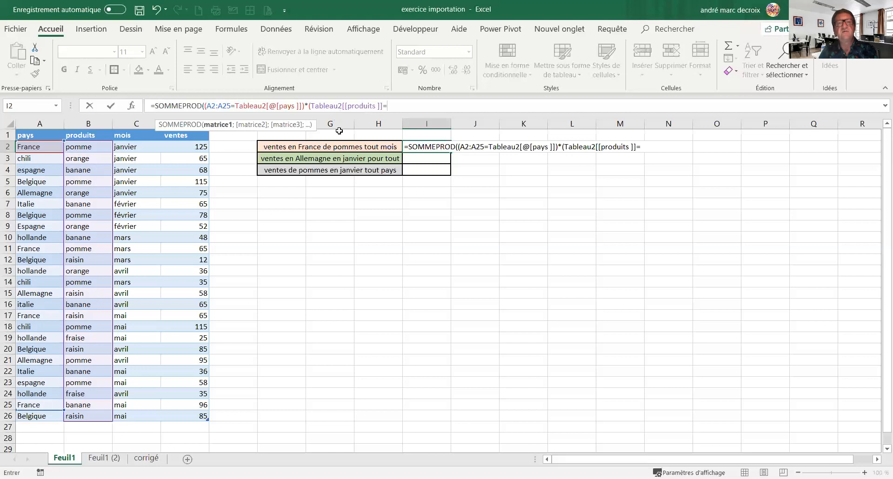
pyautogui.click(83, 148)
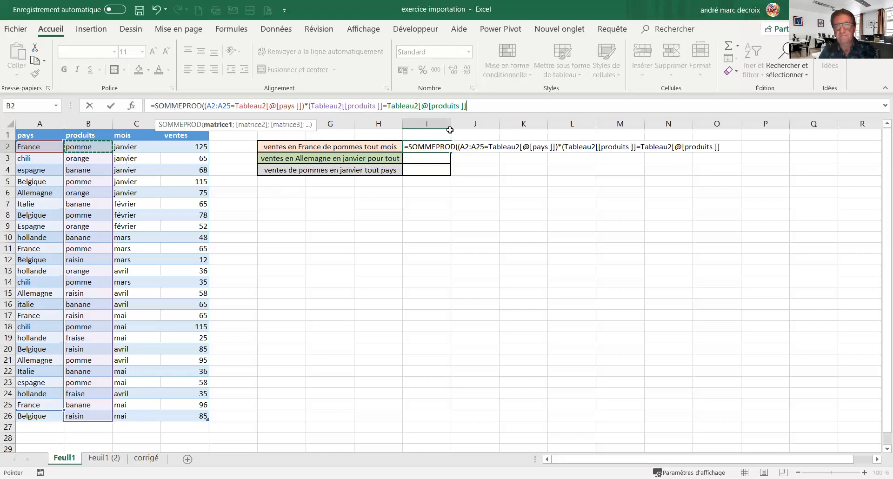
pyautogui.write(')')
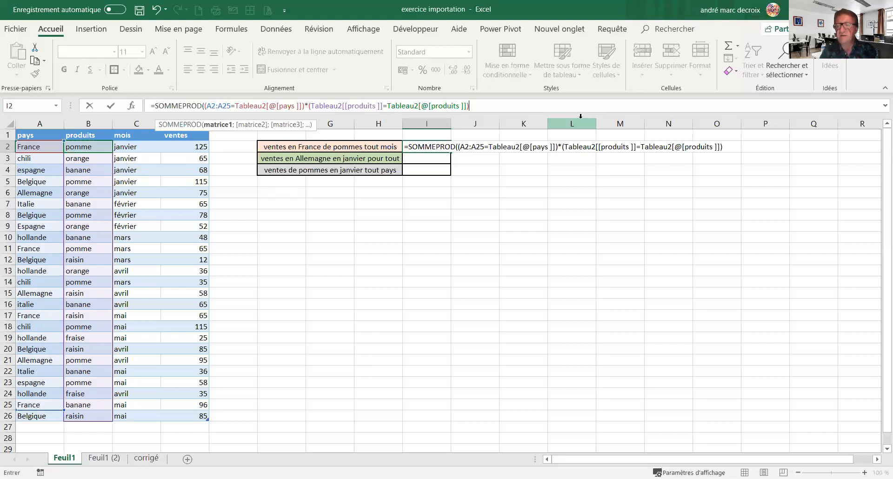
# - Multiply the conditions by the whole ventes column in parentheses and close the SOMMEPROD formula
pyautogui.write('*')
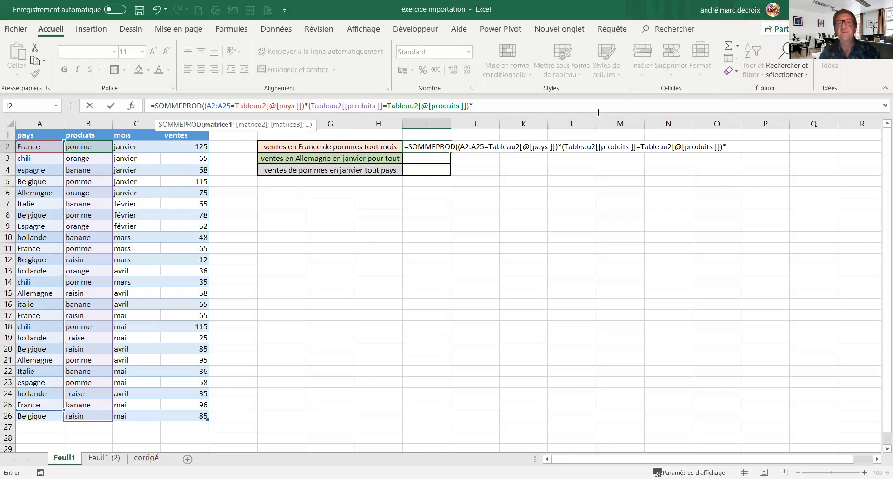
pyautogui.write('(')
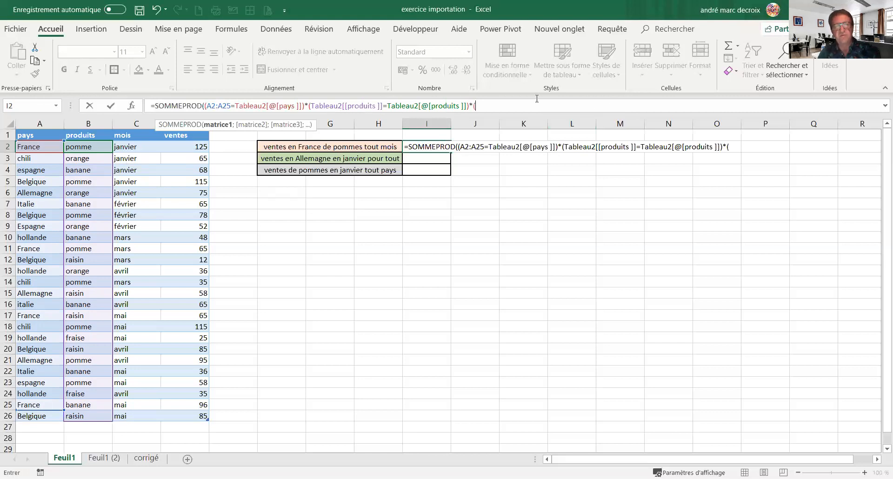
pyautogui.click(175, 149)
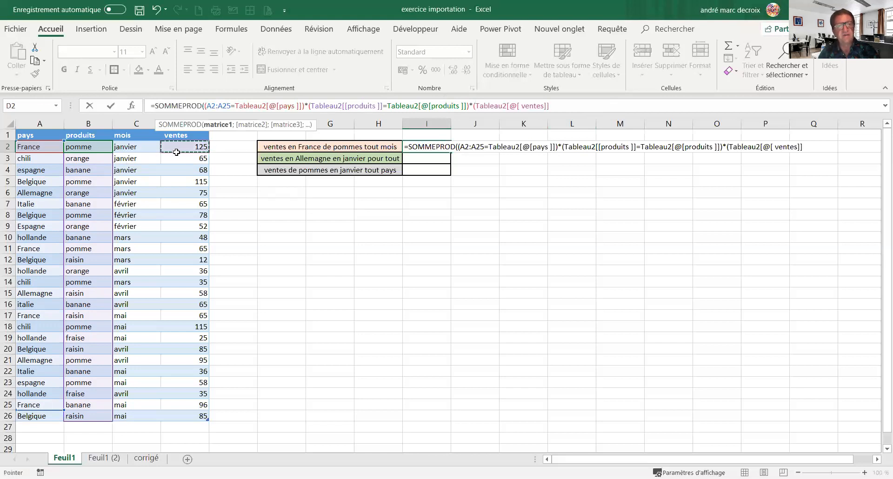
pyautogui.moveTo(176, 152); pyautogui.dragTo(203, 415)
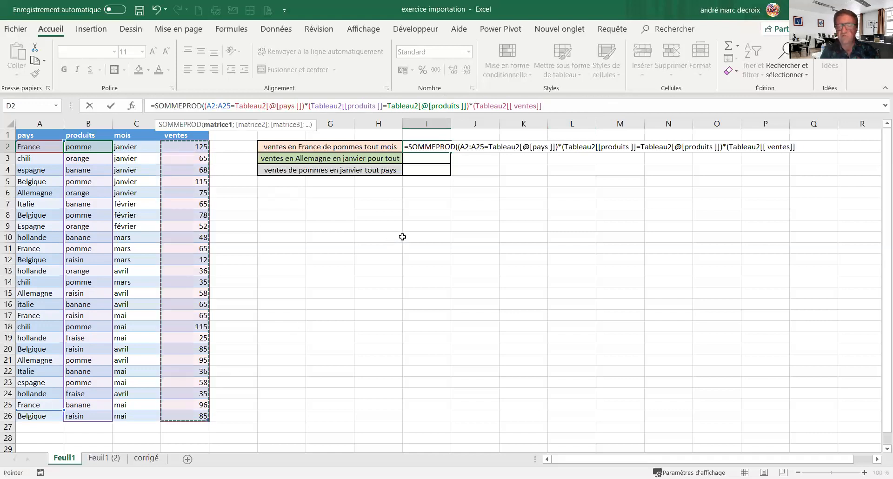
pyautogui.write(')')
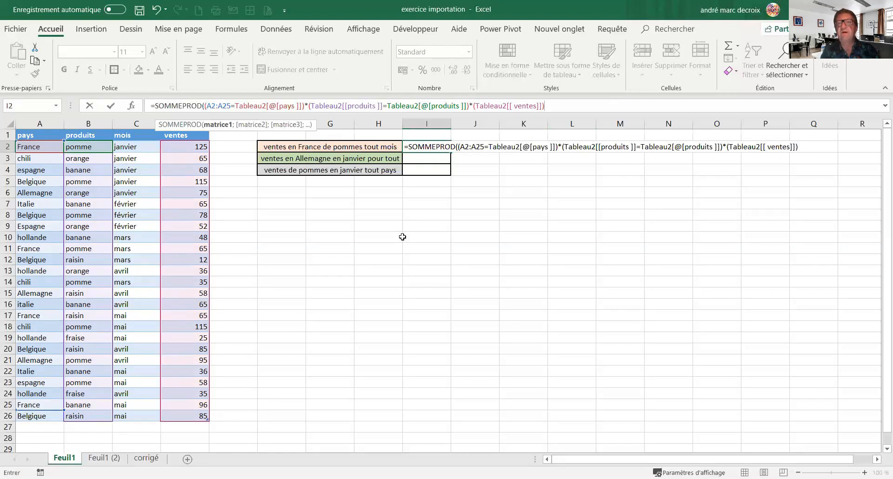
pyautogui.write(')')
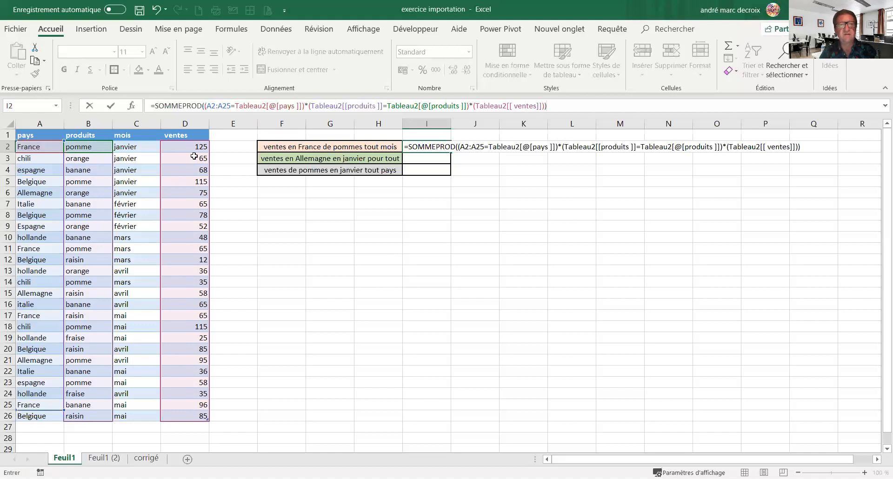
# - Extend the country range in the formula to A2:A26 and validate it in cell I2
pyautogui.click(229, 106)
pyautogui.press('BackSpace')
pyautogui.write('6')
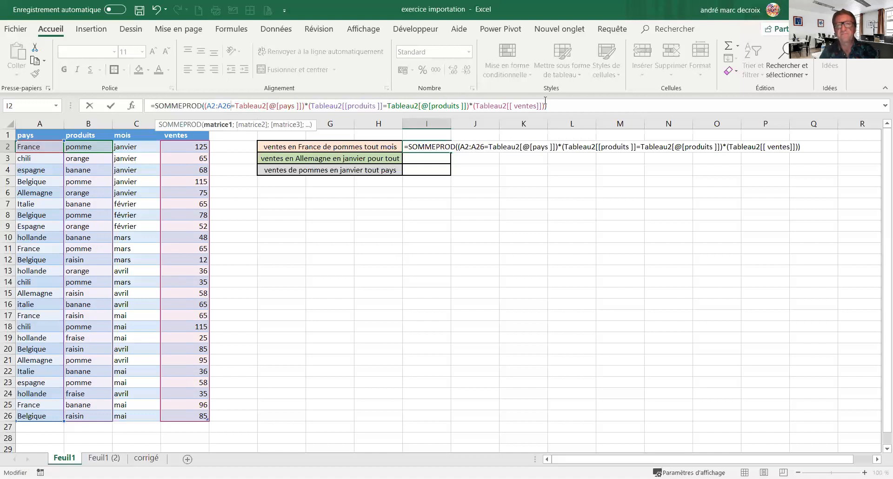
pyautogui.hotkey('ctrl', 'Return')
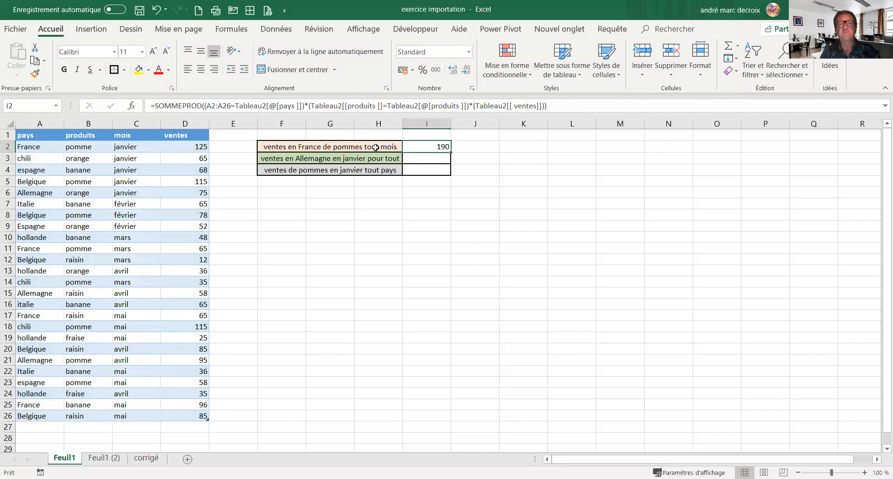
# - Start a SOMMEPROD formula in cell I3 for the Allemagne sales in janvier, opening two parentheses
pyautogui.click(429, 160)
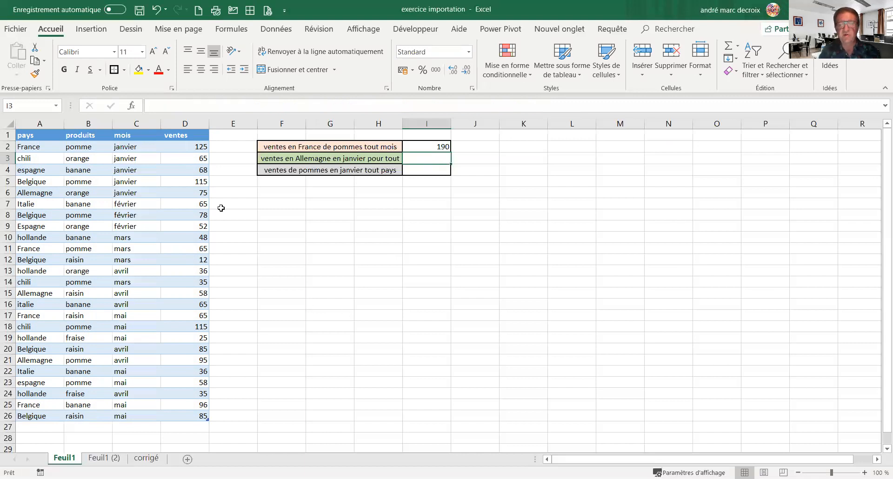
pyautogui.write('=')
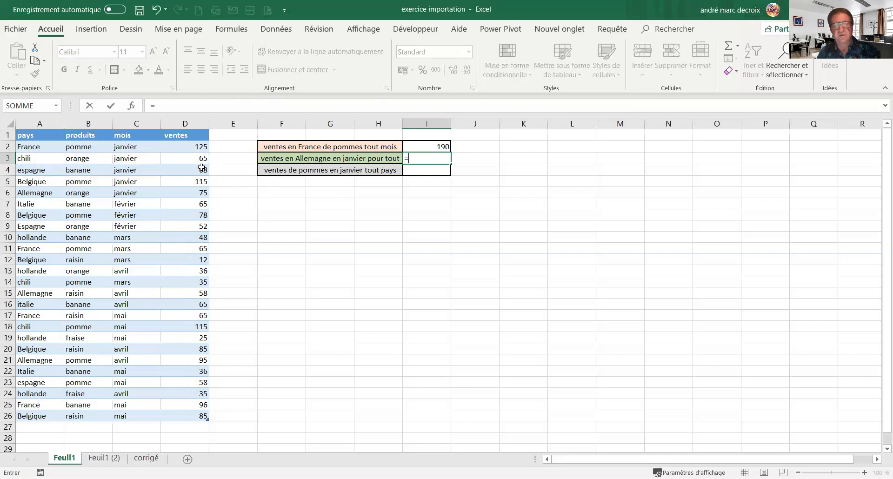
pyautogui.write('so')
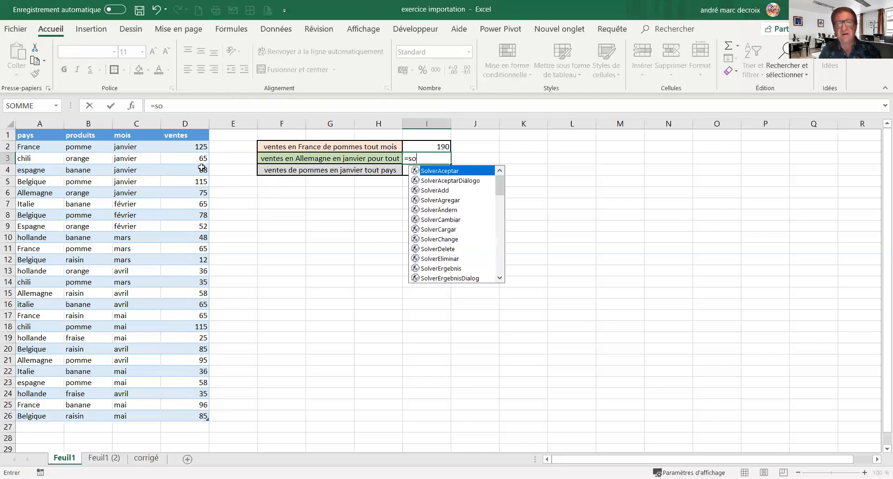
pyautogui.write('mme')
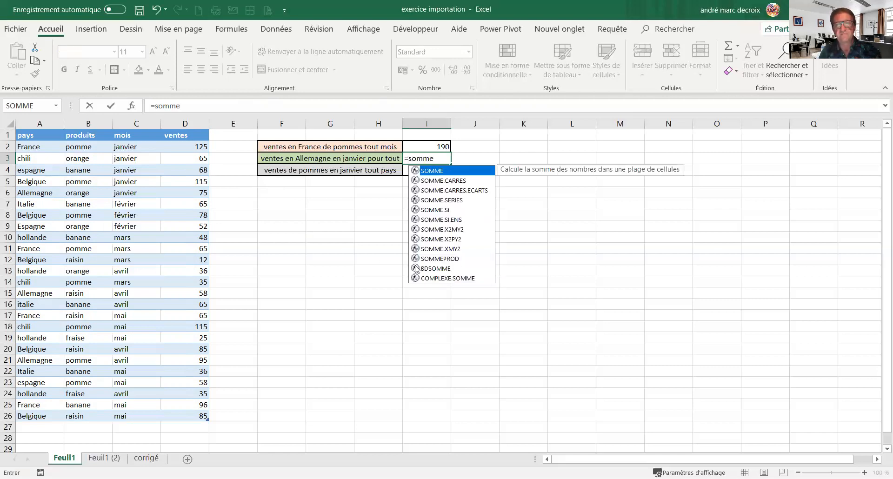
pyautogui.doubleClick(428, 260)
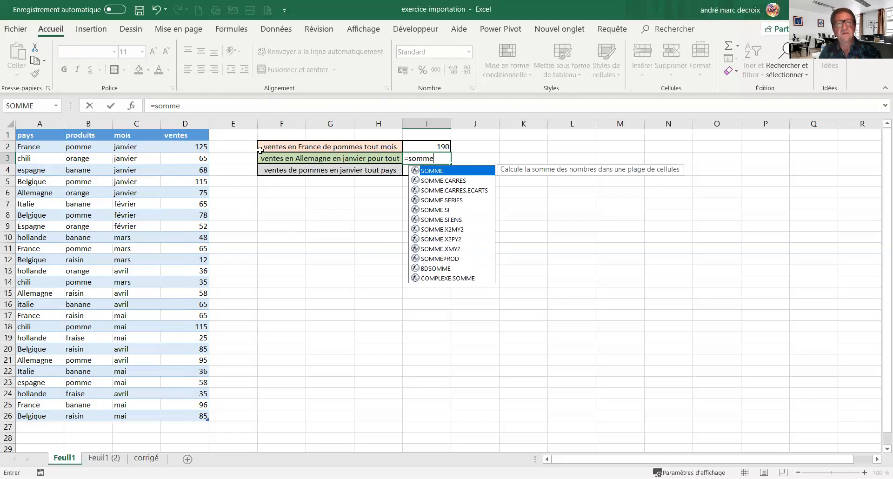
pyautogui.click(215, 107)
pyautogui.write('((')
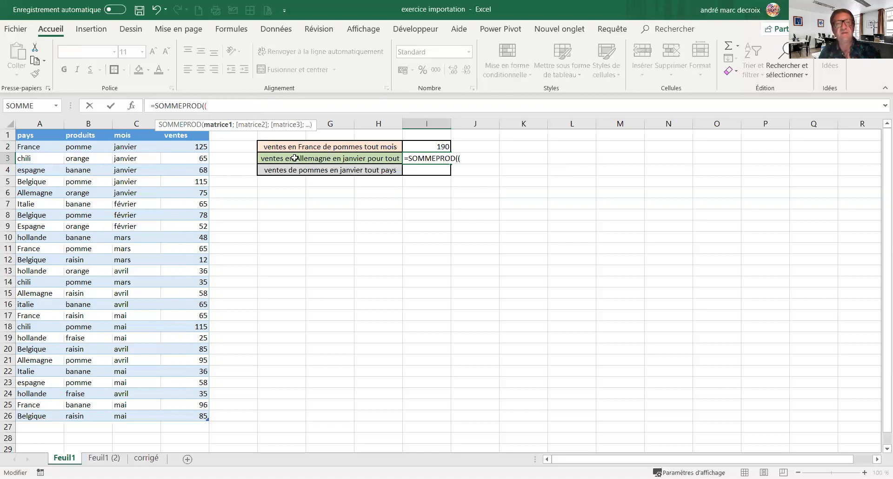
# - Add the country condition comparing the whole pays column with the Allemagne cell A6, close its parenthesis and append a multiplication sign
pyautogui.click(44, 150)
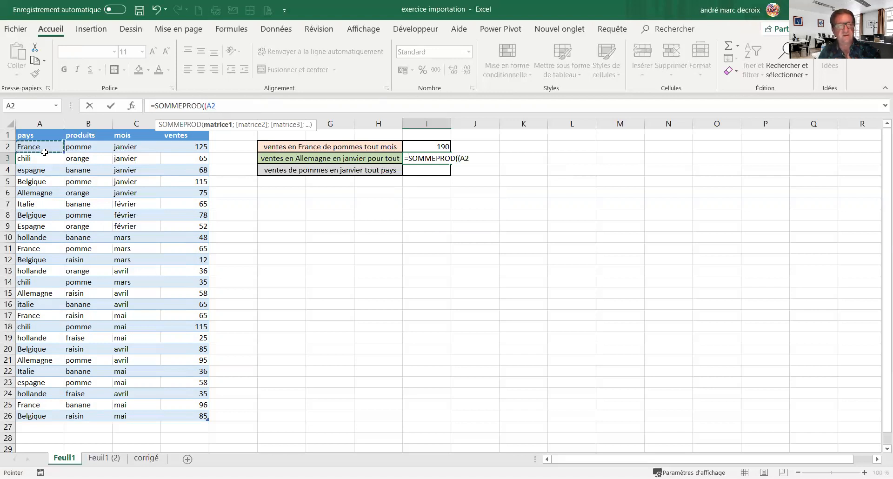
pyautogui.hotkey('ctrl', 'shift', 'Down')
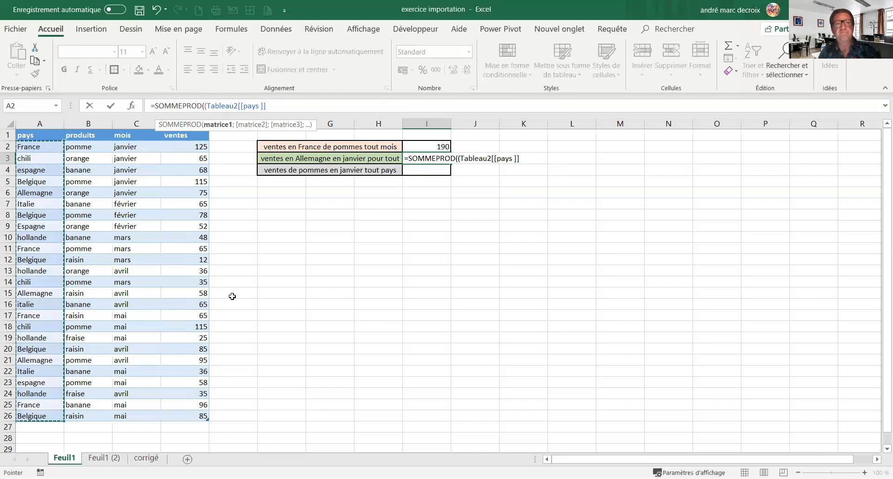
pyautogui.write('=')
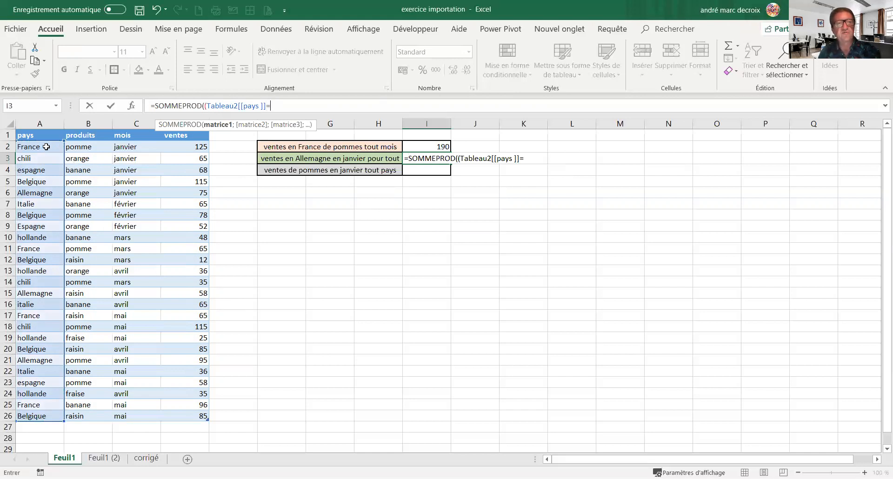
pyautogui.click(30, 194)
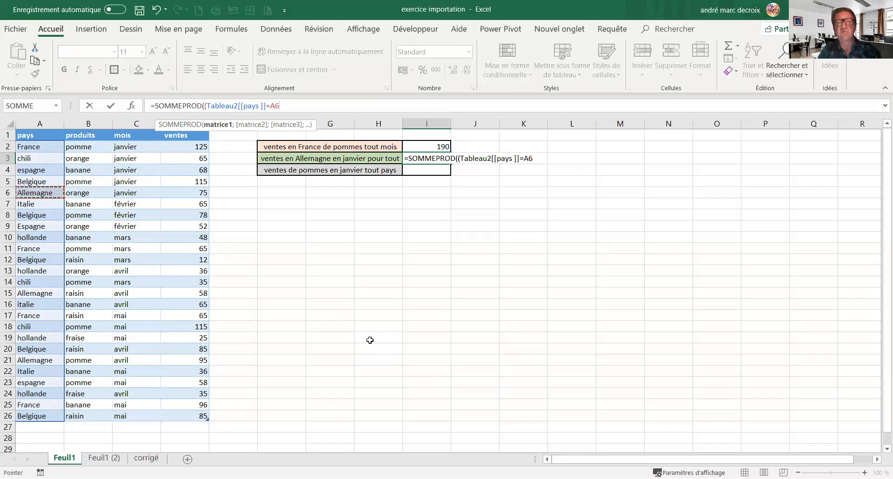
pyautogui.write(')*')
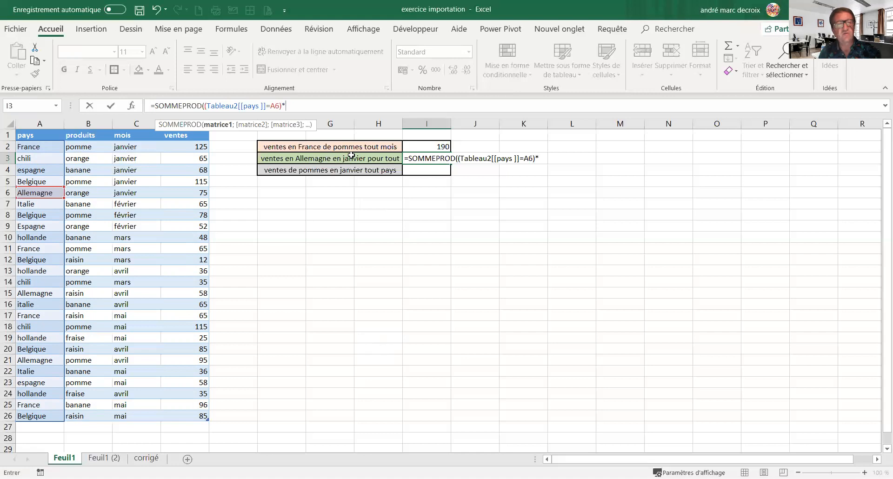
# - Add a second parenthesised condition comparing the whole mois column with the janvier cell C3
pyautogui.write('(')
pyautogui.click(128, 149)
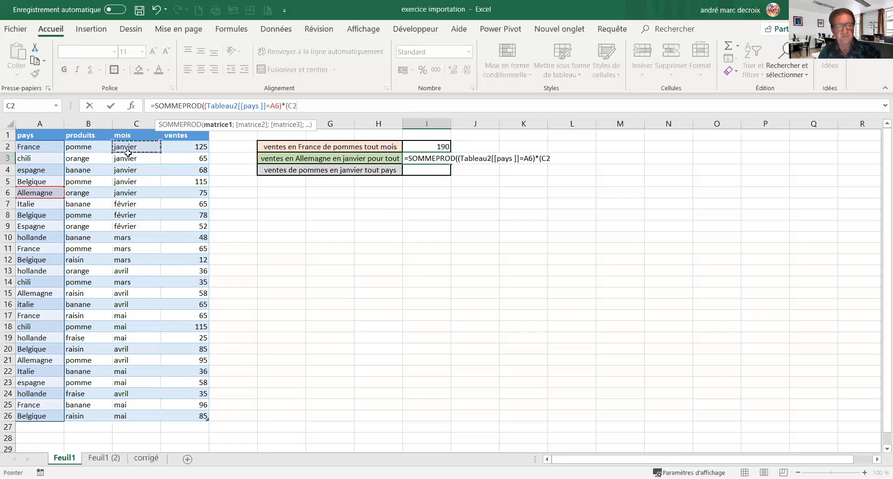
pyautogui.hotkey('ctrl', 'shift', 'Down')
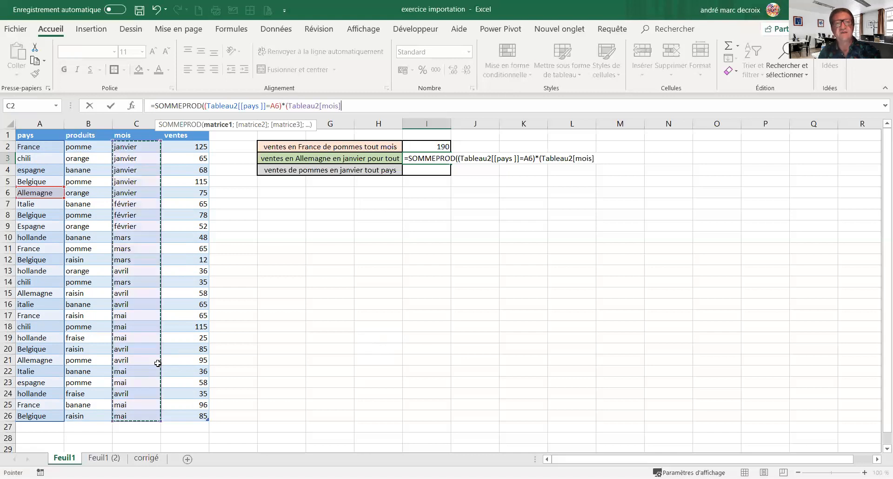
pyautogui.write('=')
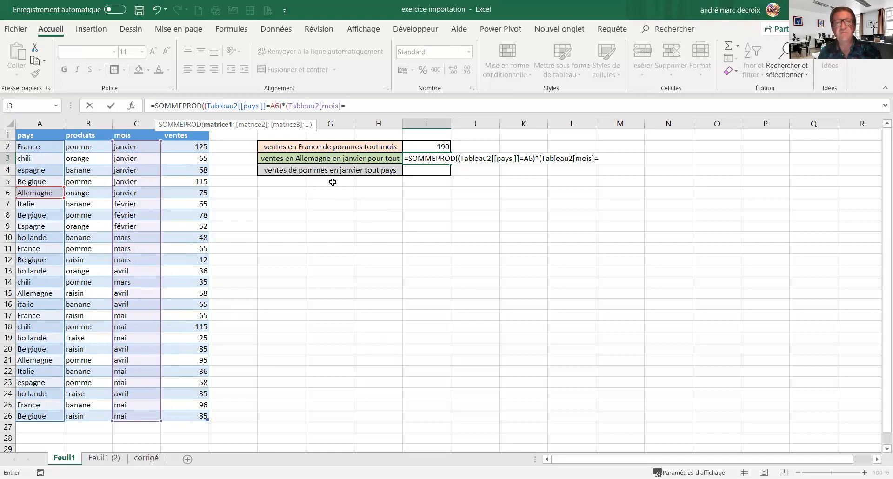
pyautogui.click(139, 162)
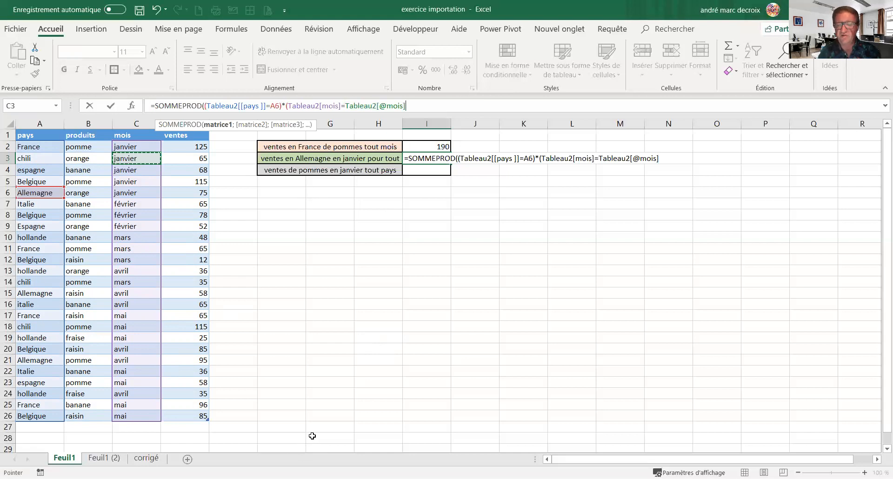
pyautogui.write(')')
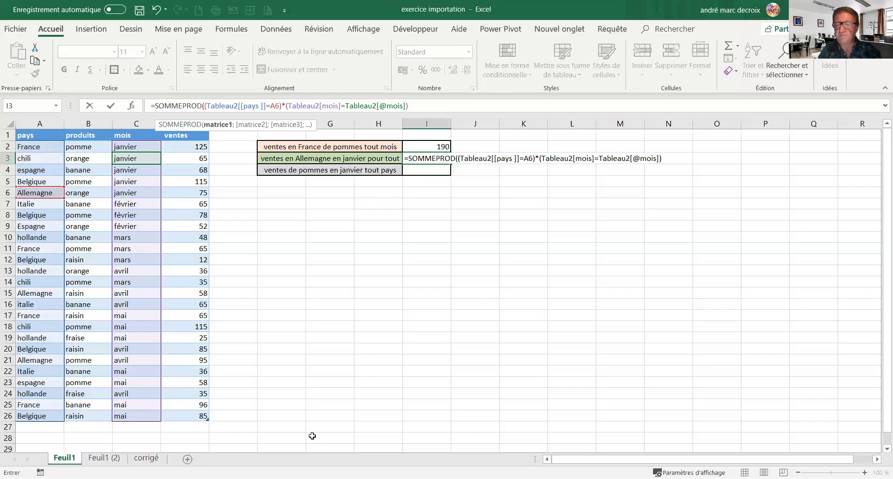
# - Multiply by the whole ventes column in parentheses, then close and validate the SOMMEPROD formula in cell I3
pyautogui.write('*(')
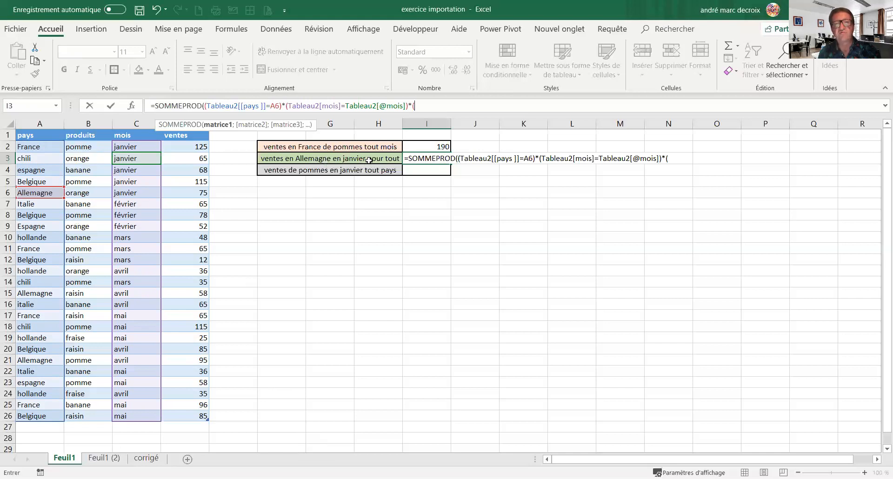
pyautogui.click(423, 106)
pyautogui.click(183, 148)
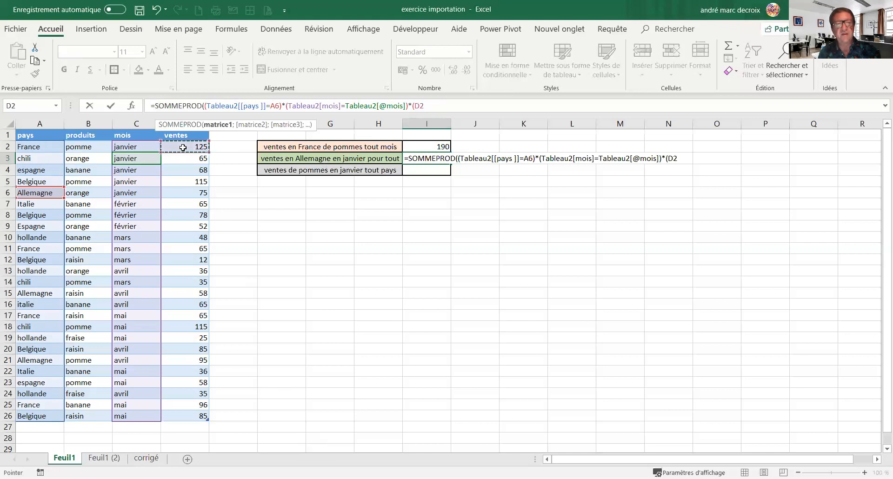
pyautogui.moveTo(183, 147); pyautogui.dragTo(183, 415)
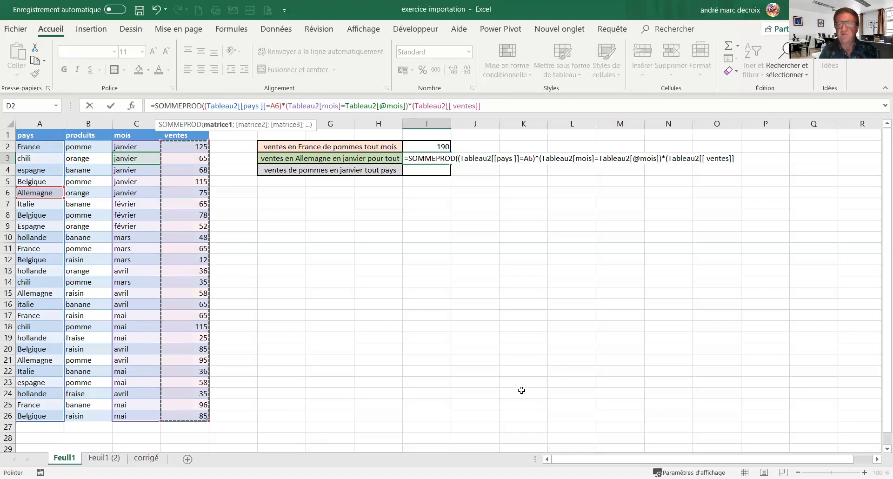
pyautogui.write(')')
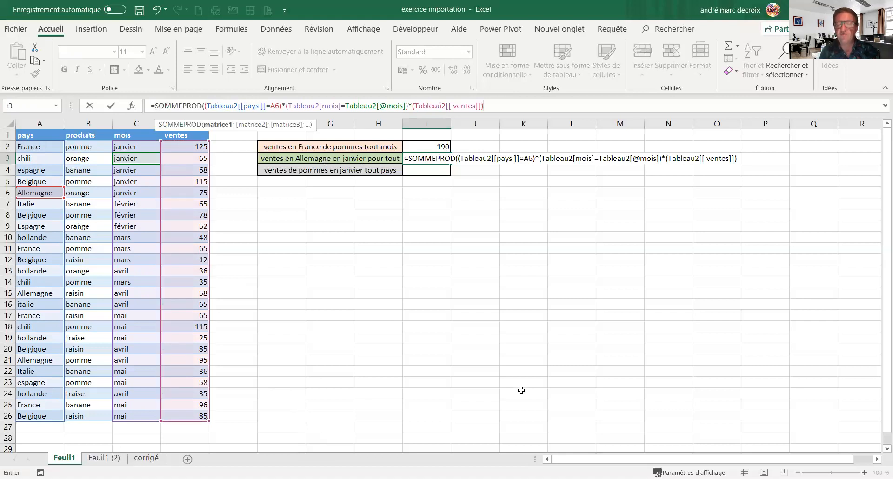
pyautogui.write(')')
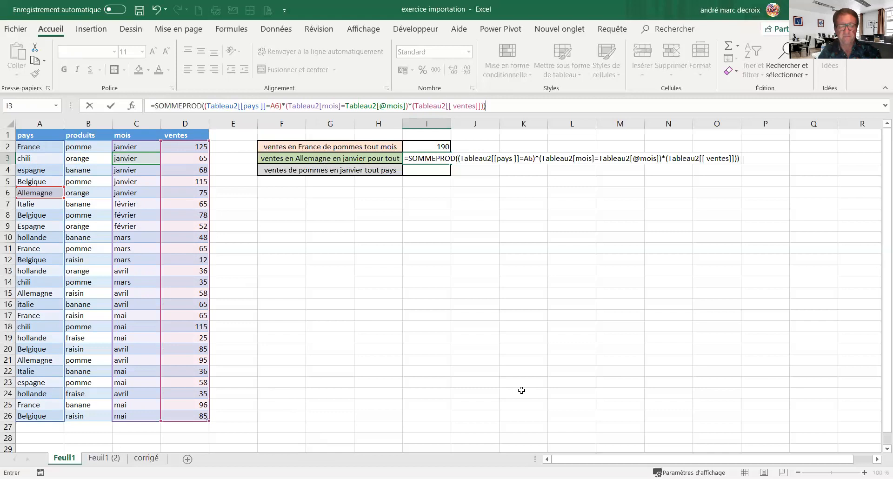
pyautogui.hotkey('ctrl', 'Return')
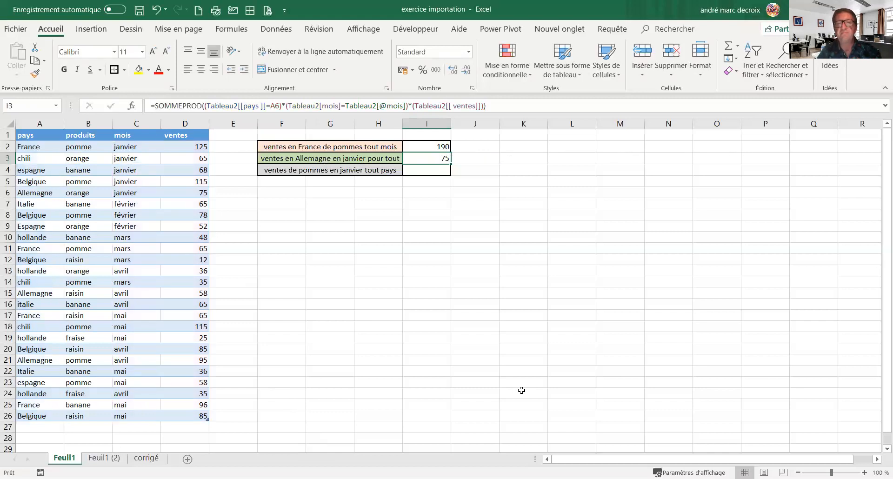
# - Start a SOMMEPROD formula in cell I4 for the pomme sales in janvier across all countries, opening two parentheses
pyautogui.click(425, 170)
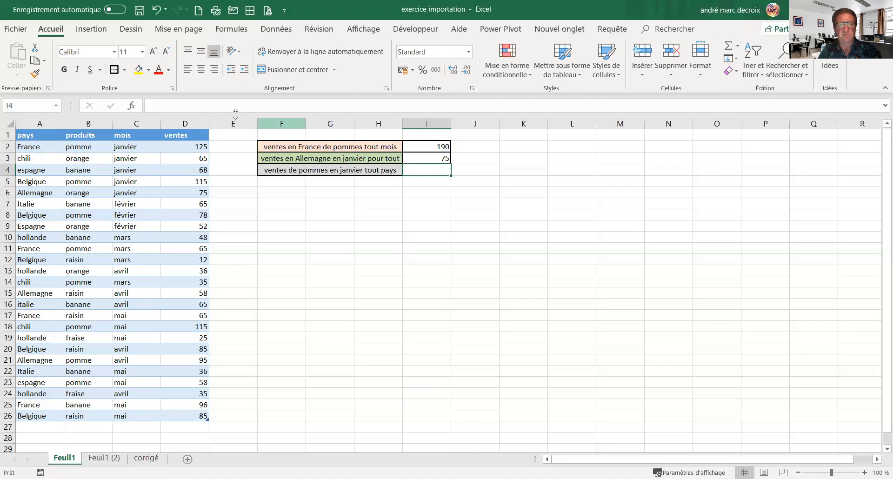
pyautogui.click(199, 104)
pyautogui.write('=')
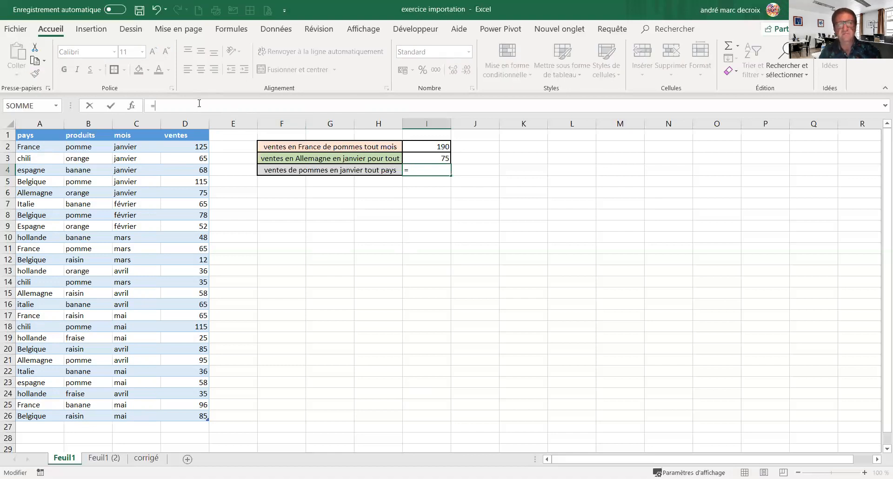
pyautogui.write('somme')
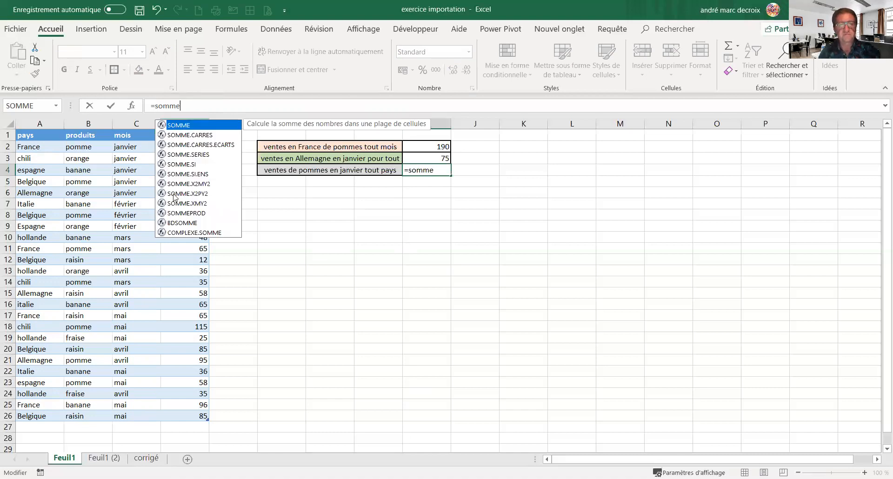
pyautogui.doubleClick(205, 213)
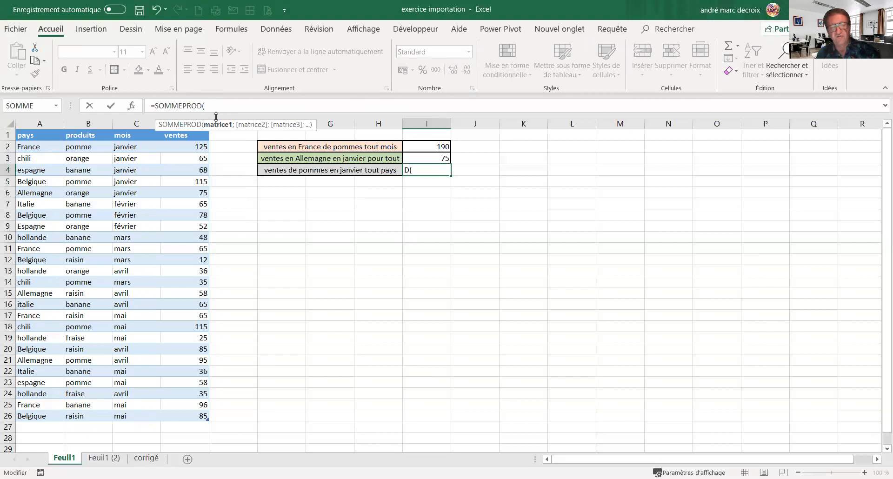
pyautogui.write('(')
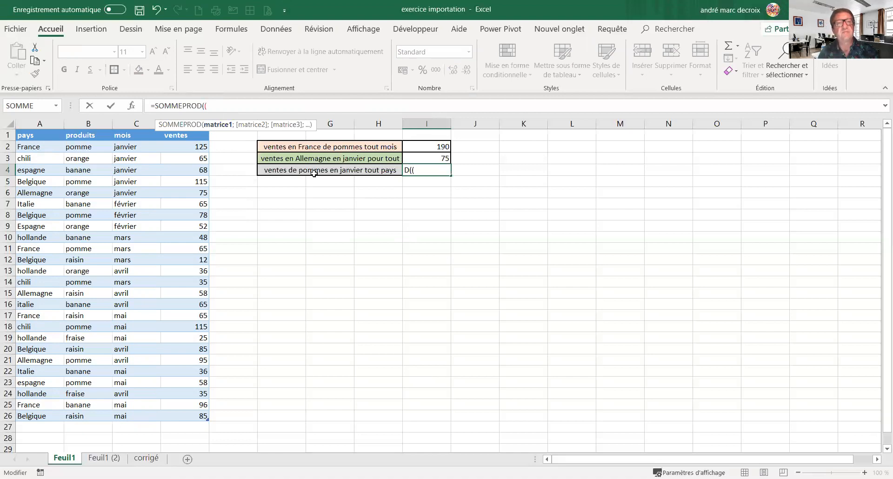
# - Add the product condition comparing the whole produits column with the pomme cell B2, and close its parenthesis
pyautogui.click(82, 149)
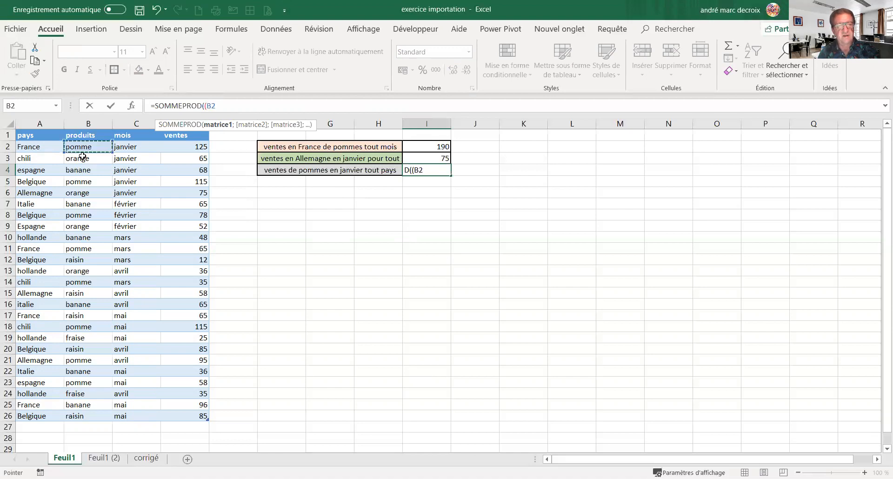
pyautogui.hotkey('ctrl', 'shift', 'Down')
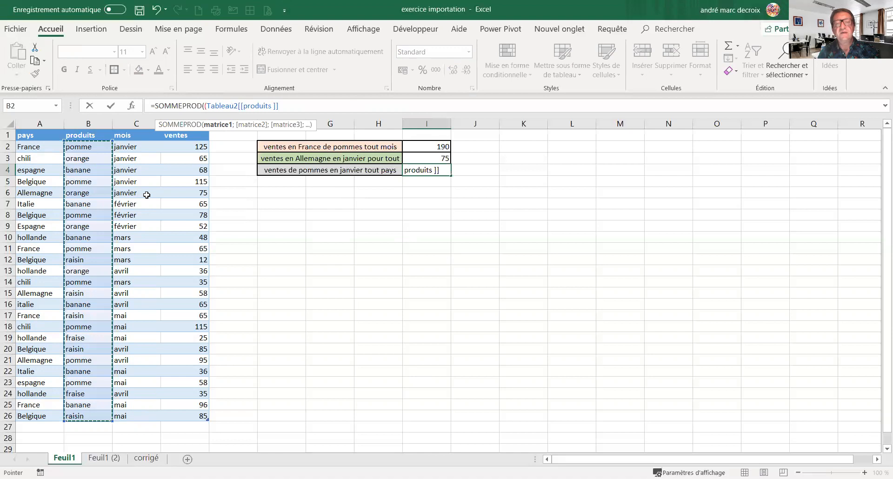
pyautogui.write('=')
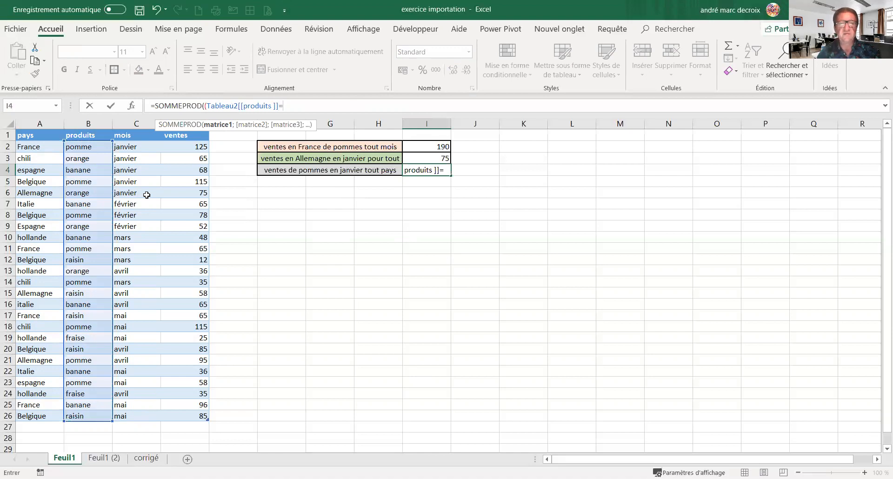
pyautogui.click(85, 150)
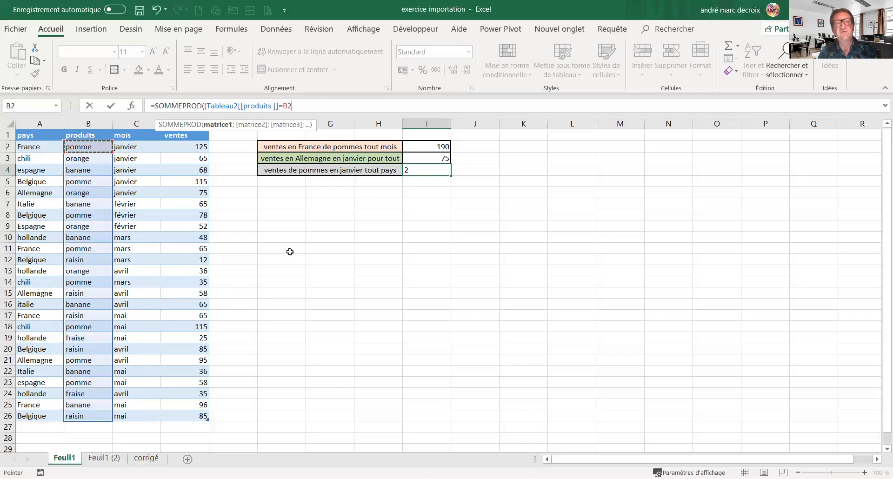
pyautogui.write(')')
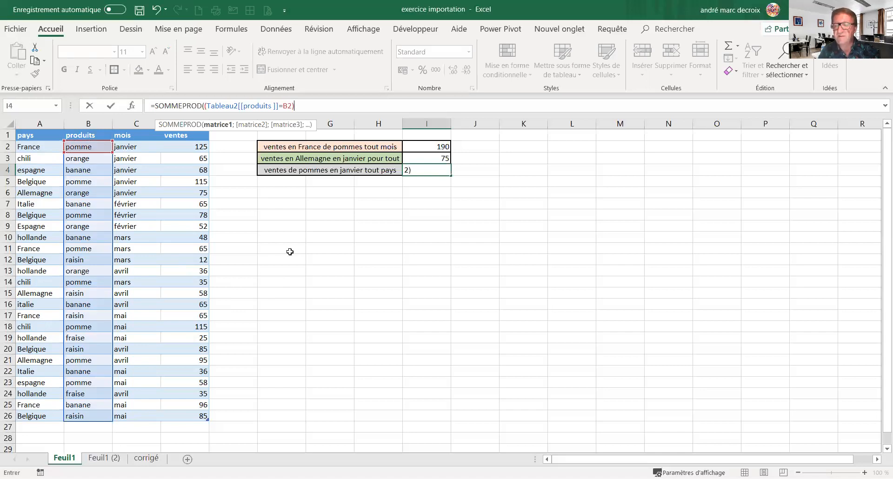
# - Multiply the I4 product condition by a parenthesised condition comparing the whole mois column with the janvier cell C3
pyautogui.write('*')
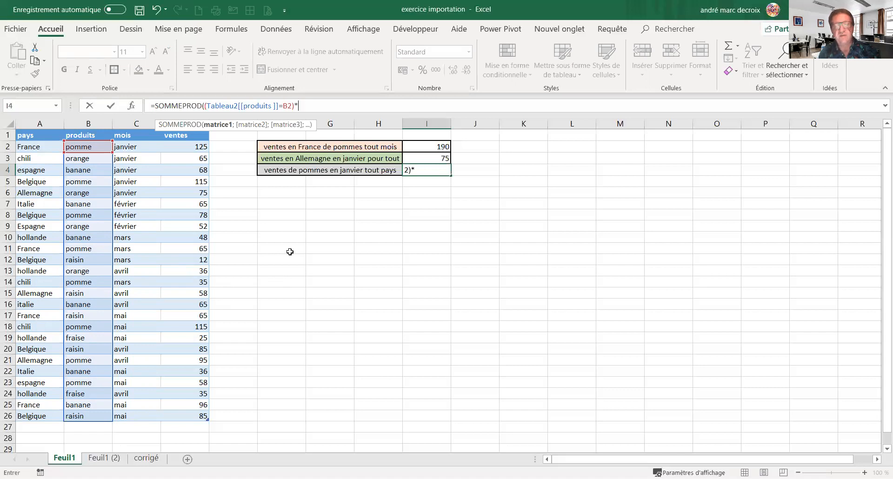
pyautogui.write('(')
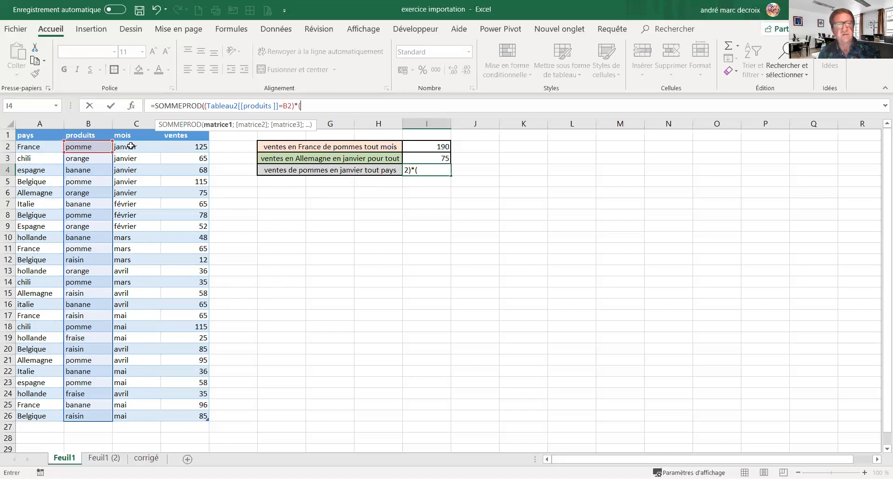
pyautogui.click(131, 147)
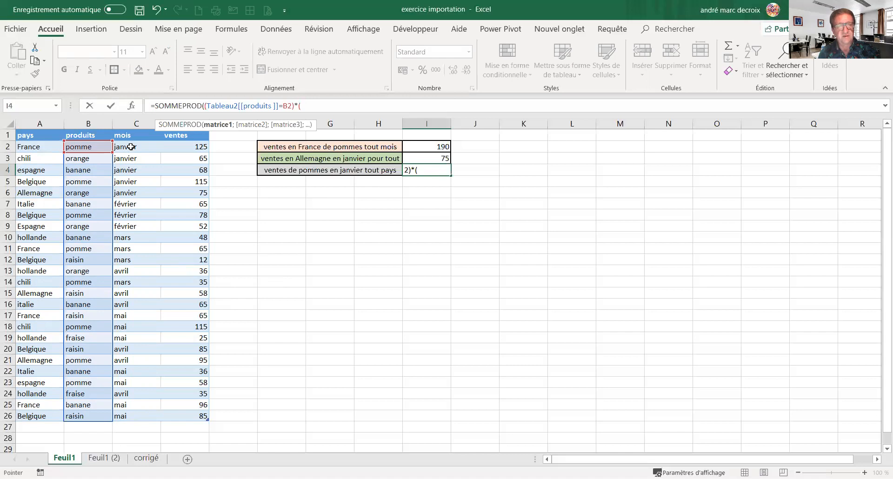
pyautogui.hotkey('ctrl', 'shift', 'Down')
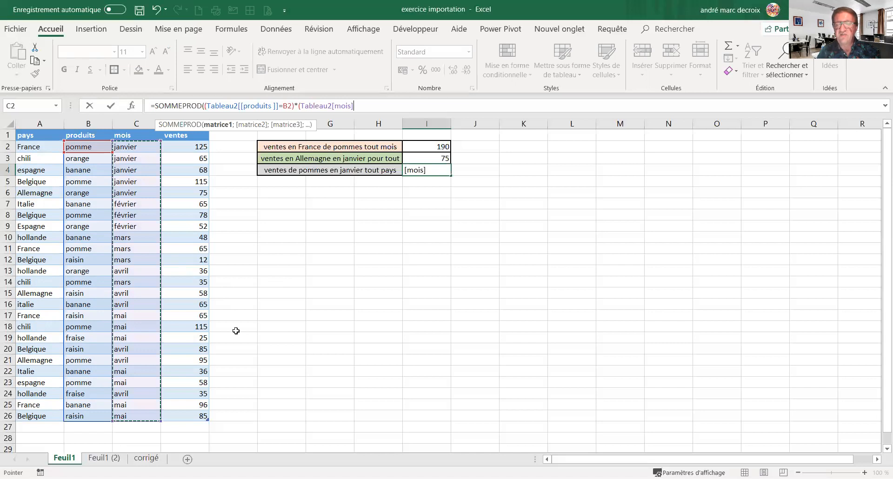
pyautogui.write('=')
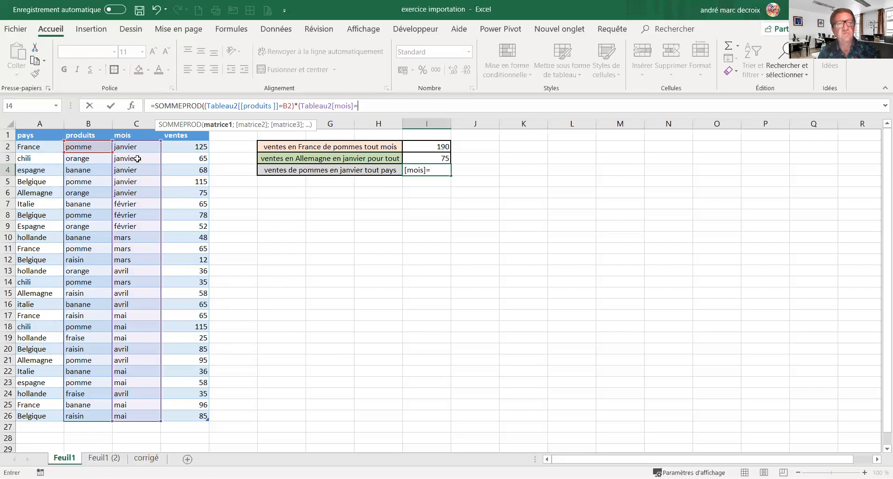
pyautogui.click(134, 160)
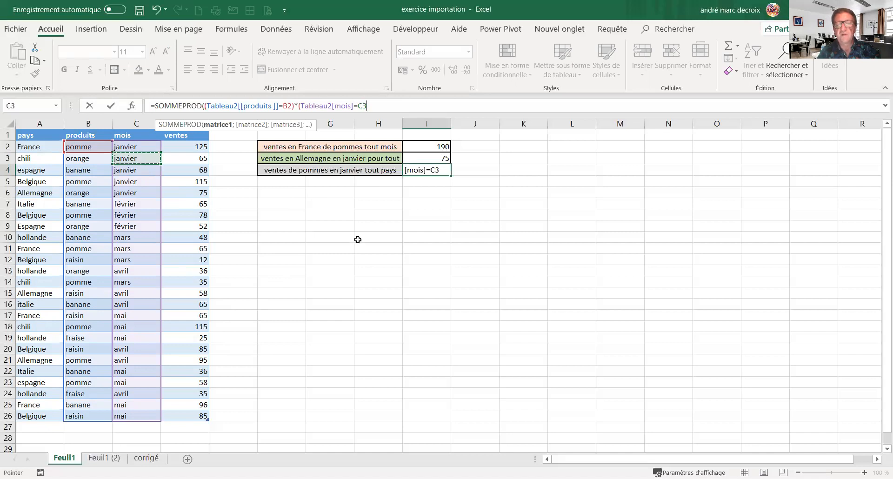
pyautogui.write(')')
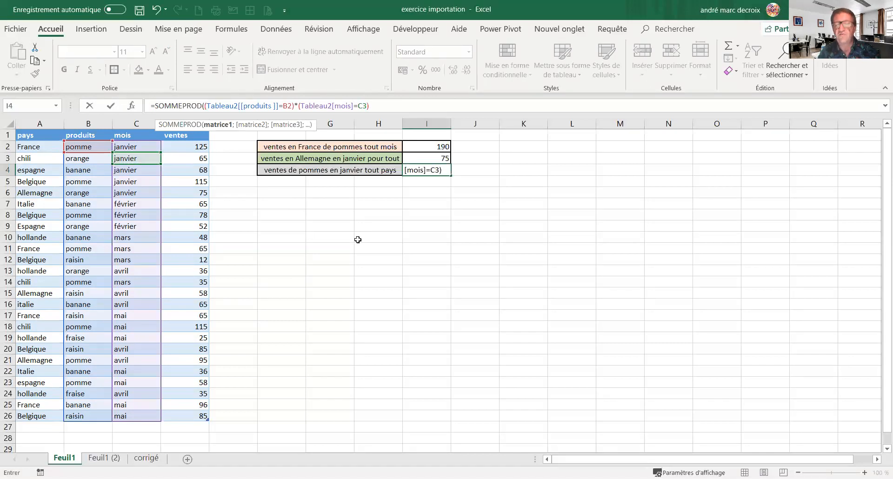
# - Multiply by the whole ventes column in parentheses, then close and validate the SOMMEPROD formula in cell I4
pyautogui.write('*(')
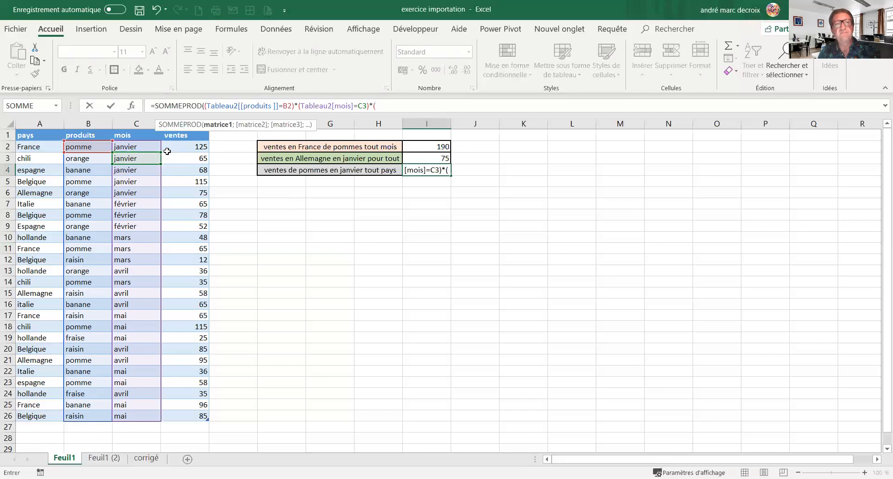
pyautogui.click(176, 152)
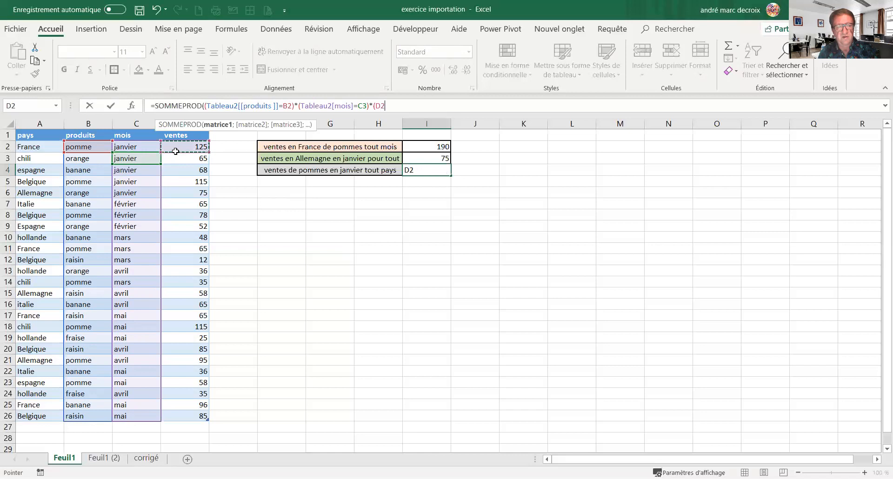
pyautogui.moveTo(176, 151); pyautogui.dragTo(198, 416)
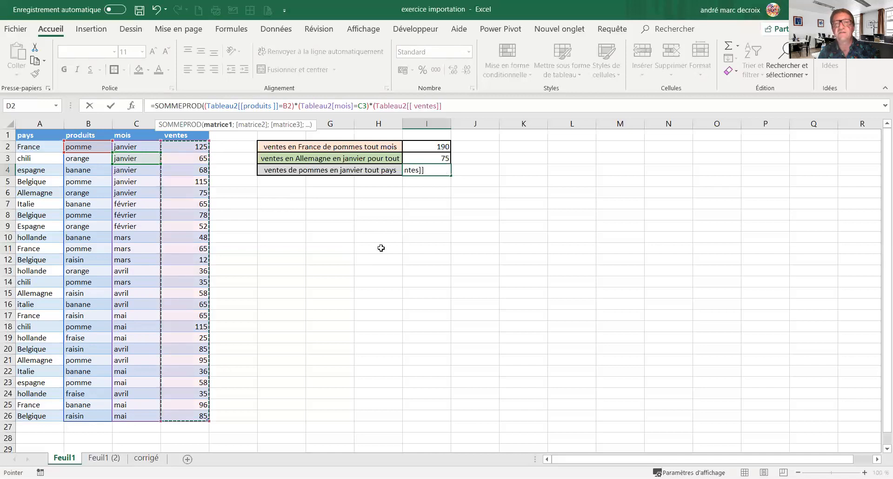
pyautogui.write(')')
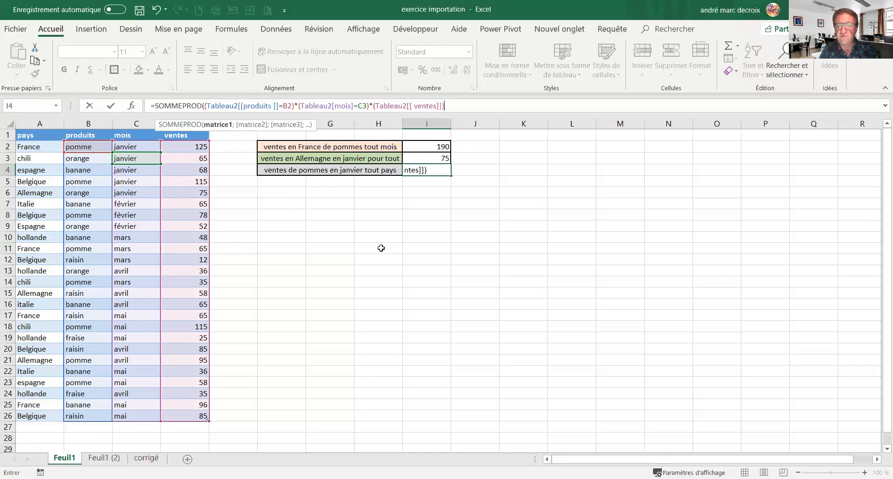
pyautogui.write(')')
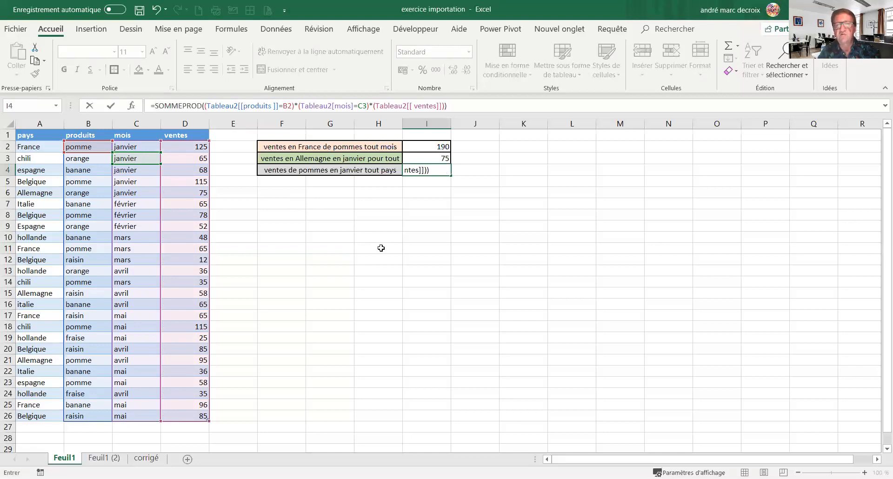
pyautogui.hotkey('ctrl', 'Return')
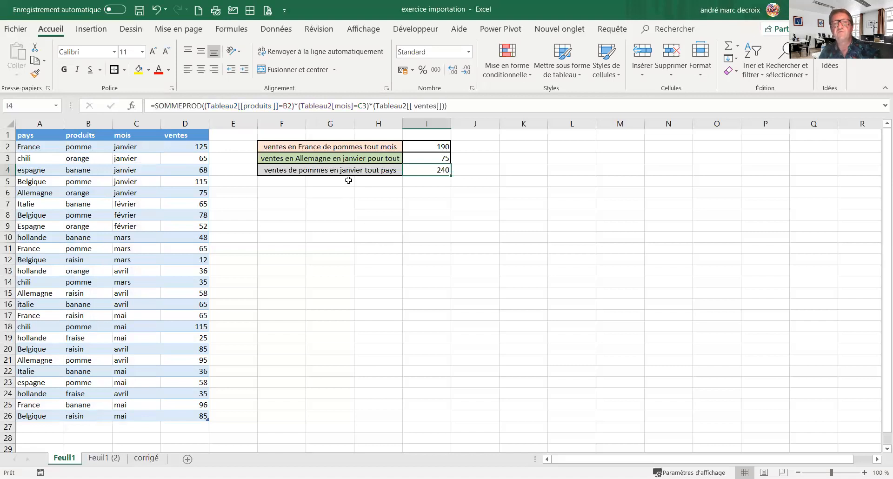